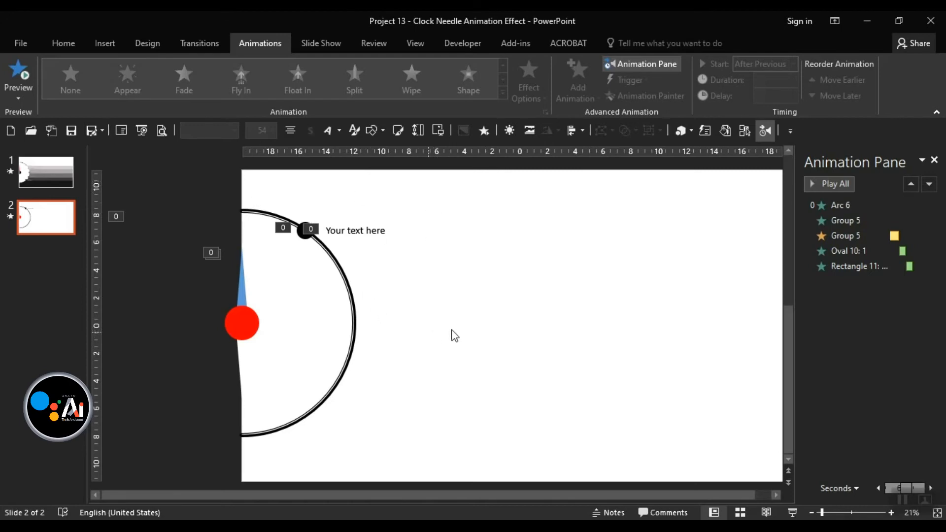
Fill the needle inside the needle-and-pivot group with black.
{"action": "left_click", "coordinate": [238, 289]}
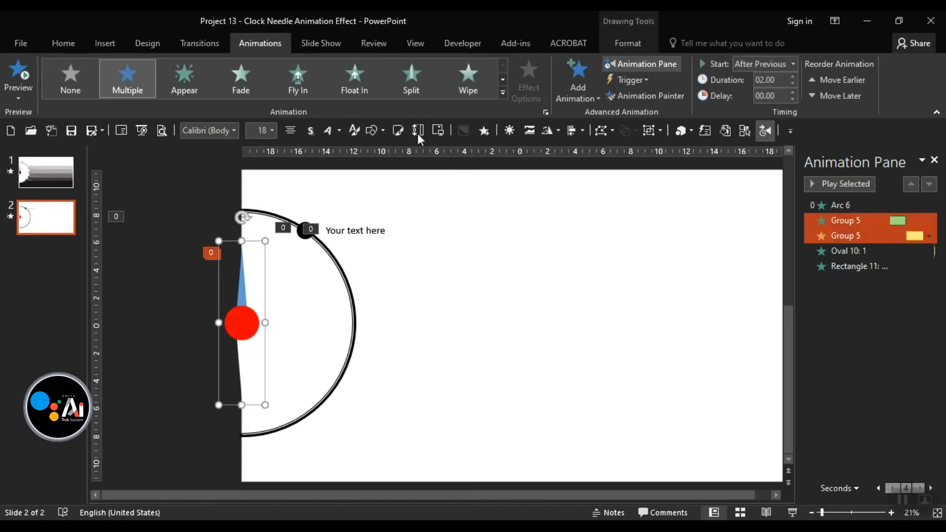
{"action": "left_click", "coordinate": [245, 283]}
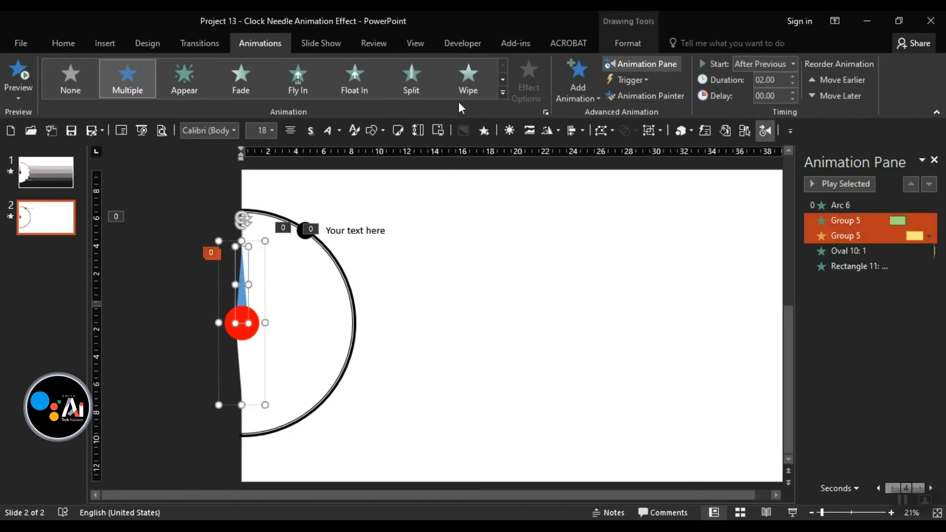
{"action": "left_click", "coordinate": [633, 46]}
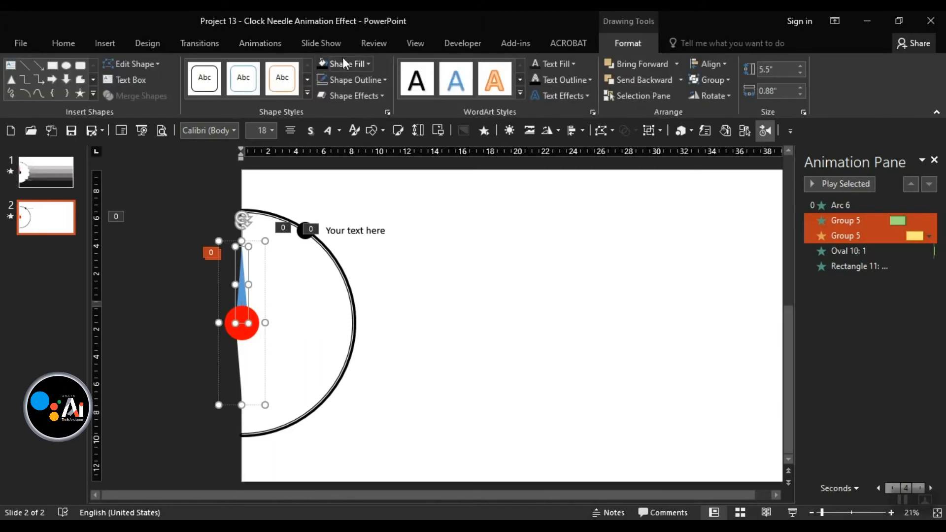
{"action": "left_click", "coordinate": [324, 65]}
{"action": "left_click", "coordinate": [441, 260]}
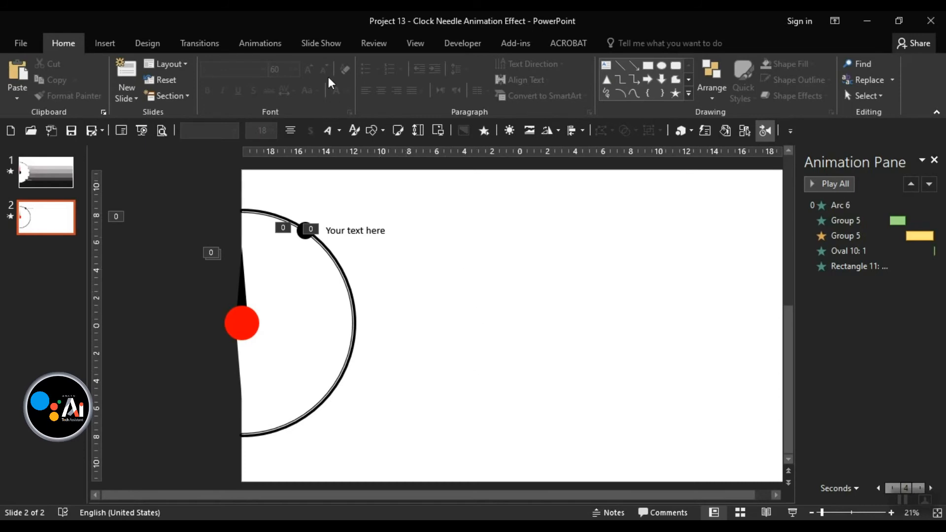
Draw a rectangle along the top edge of slide 2 and stretch it to the slide's full width.
{"action": "left_click", "coordinate": [373, 131]}
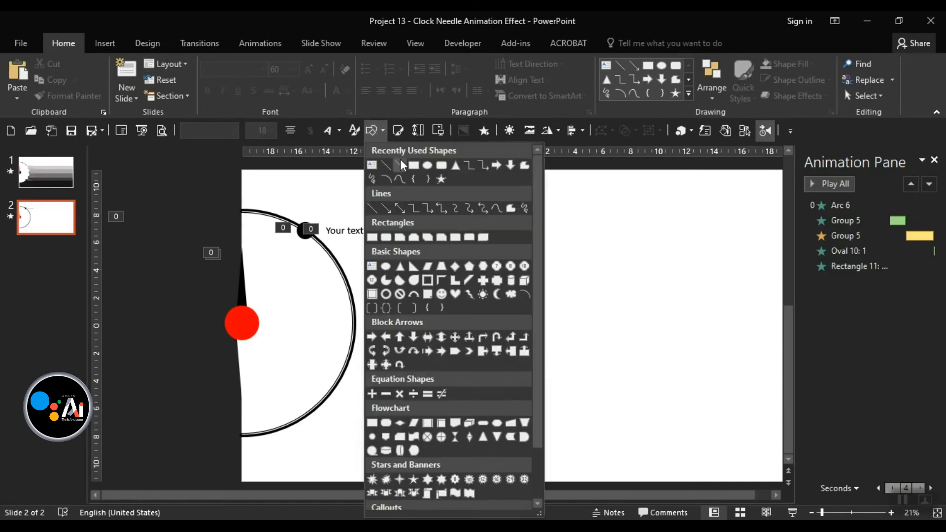
{"action": "left_click", "coordinate": [413, 166]}
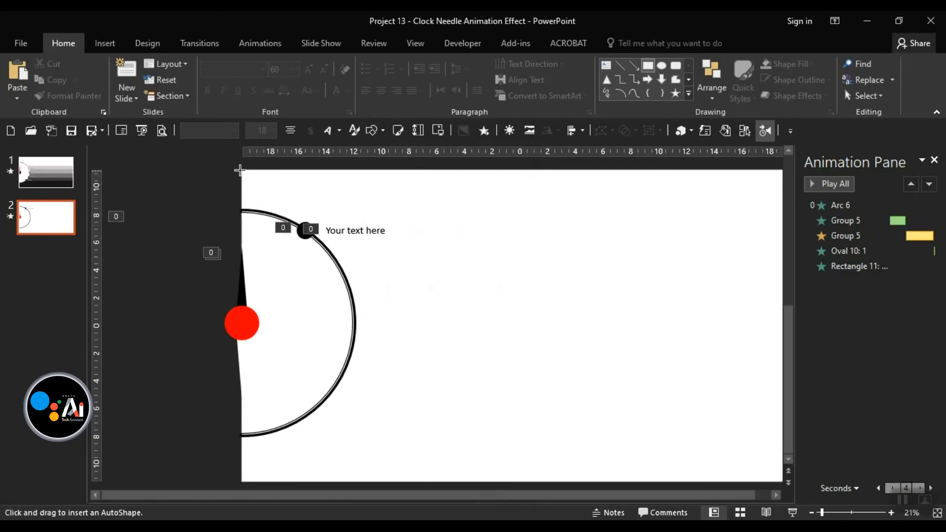
{"action": "mouse_move", "coordinate": [239, 168]}
{"action": "left_mouse_down"}
{"action": "mouse_move", "coordinate": [498, 222]}
{"action": "mouse_move", "coordinate": [728, 228]}
{"action": "left_mouse_up"}
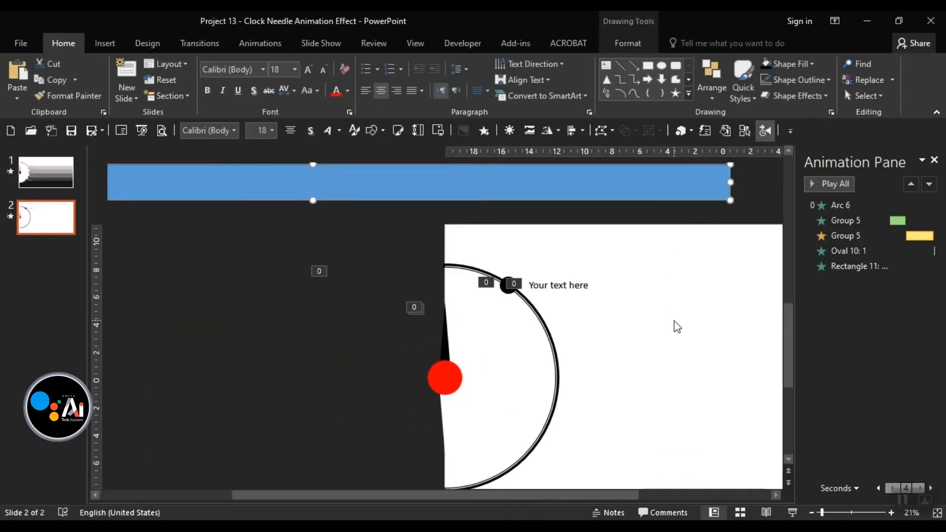
{"action": "scroll", "coordinate": [473, 281], "scroll_direction": "down", "scroll_amount": 2, "text": "ctrl"}
{"action": "left_click_drag", "start_coordinate": [357, 242], "coordinate": [460, 266]}
{"action": "left_click_drag", "start_coordinate": [385, 275], "coordinate": [382, 289]}
{"action": "left_click_drag", "start_coordinate": [193, 273], "coordinate": [318, 281]}
{"action": "scroll", "coordinate": [340, 301], "scroll_direction": "up", "scroll_amount": 2, "text": "ctrl"}
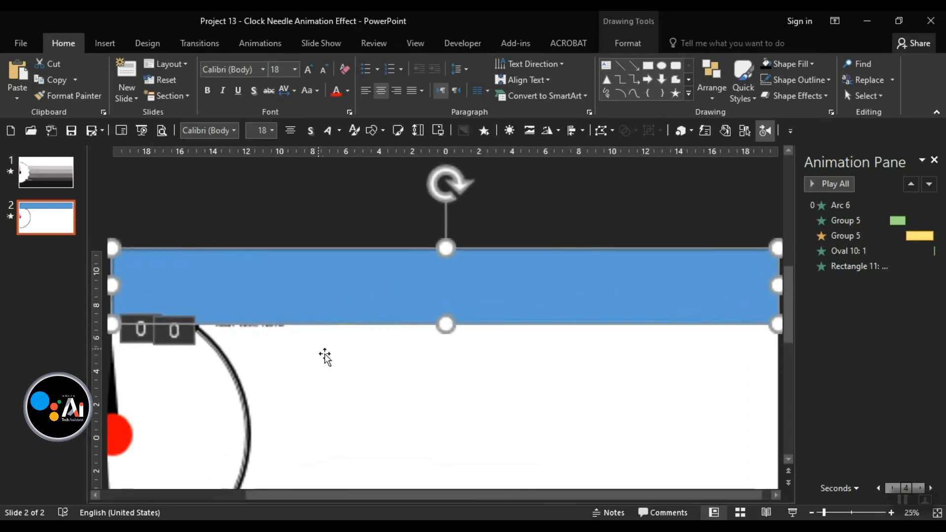
Ctrl+drag a copy of the blue band so it sits directly below the original.
{"action": "left_click", "coordinate": [628, 44]}
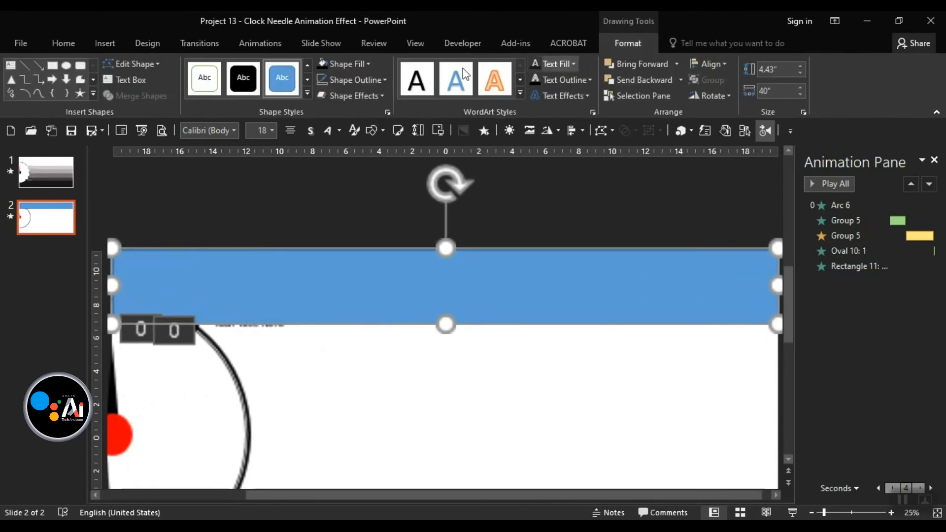
{"action": "scroll", "coordinate": [361, 304], "scroll_direction": "down", "scroll_amount": 3}
{"action": "left_click", "coordinate": [355, 332]}
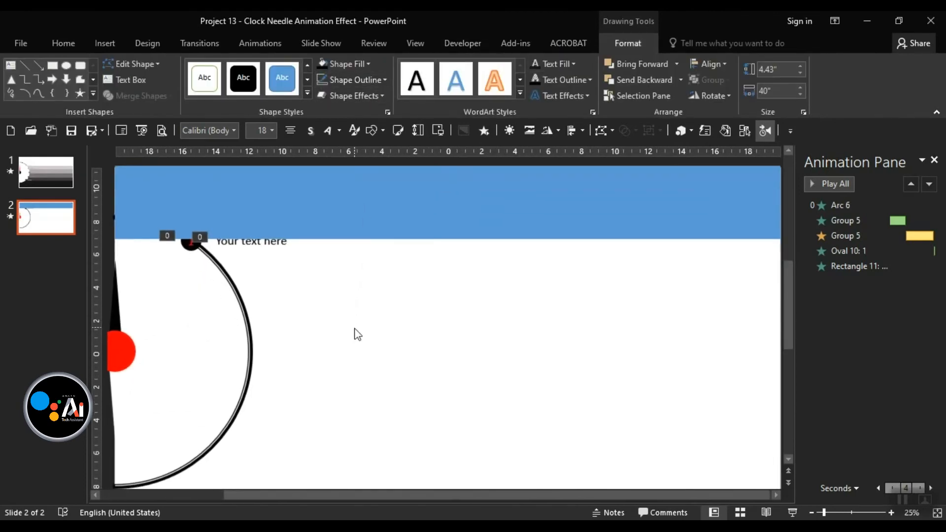
{"action": "left_click", "coordinate": [188, 210]}
{"action": "mouse_move", "coordinate": [117, 202]}
{"action": "left_mouse_down"}
{"action": "mouse_move", "coordinate": [109, 203]}
{"action": "mouse_move", "coordinate": [129, 202]}
{"action": "left_mouse_up"}
{"action": "left_click", "coordinate": [287, 342]}
{"action": "left_click", "coordinate": [255, 312]}
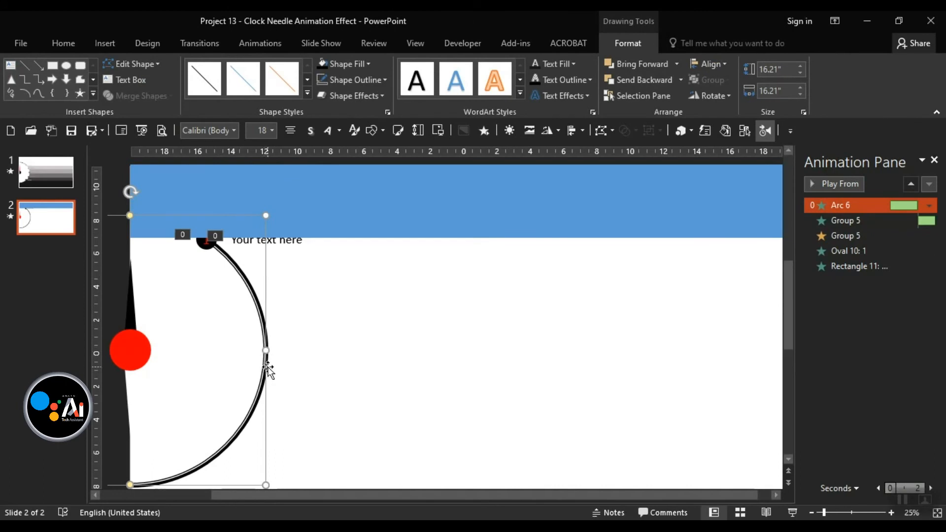
{"action": "left_click", "coordinate": [360, 386]}
{"action": "left_click", "coordinate": [411, 218]}
{"action": "mouse_move", "coordinate": [419, 227]}
{"action": "left_mouse_down"}
{"action": "mouse_move", "coordinate": [423, 295]}
{"action": "mouse_move", "coordinate": [409, 294]}
{"action": "mouse_move", "coordinate": [414, 286]}
{"action": "left_mouse_up"}
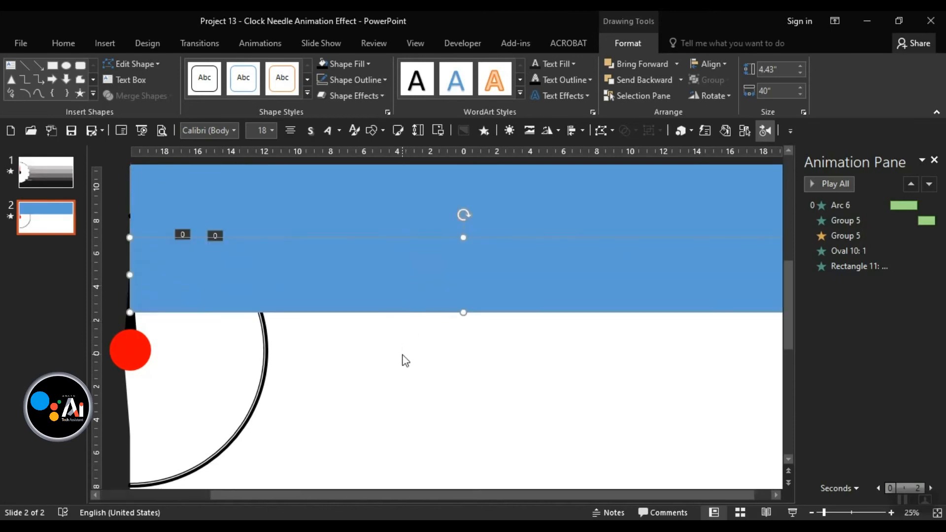
{"action": "scroll", "coordinate": [353, 382], "scroll_direction": "down", "scroll_amount": 1}
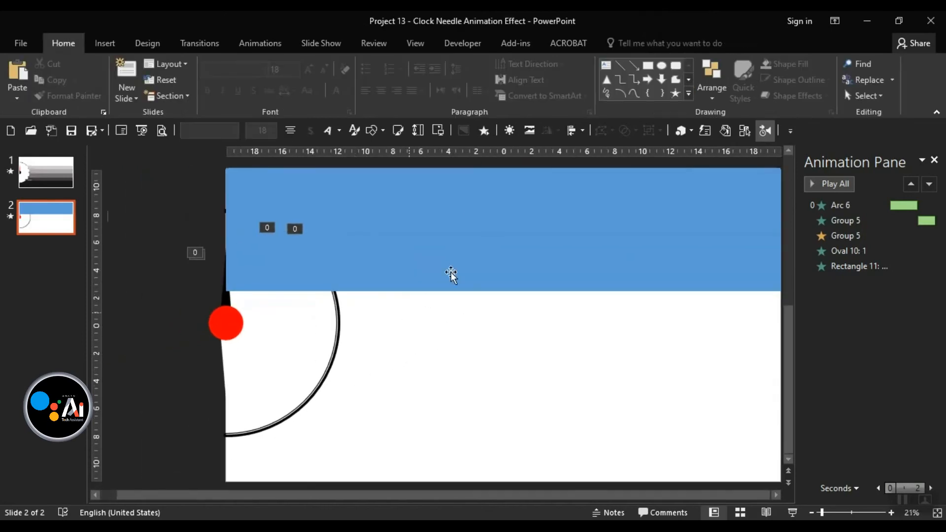
{"action": "left_click", "coordinate": [462, 200]}
Fill the upper band with light grey.
{"action": "left_click", "coordinate": [625, 43]}
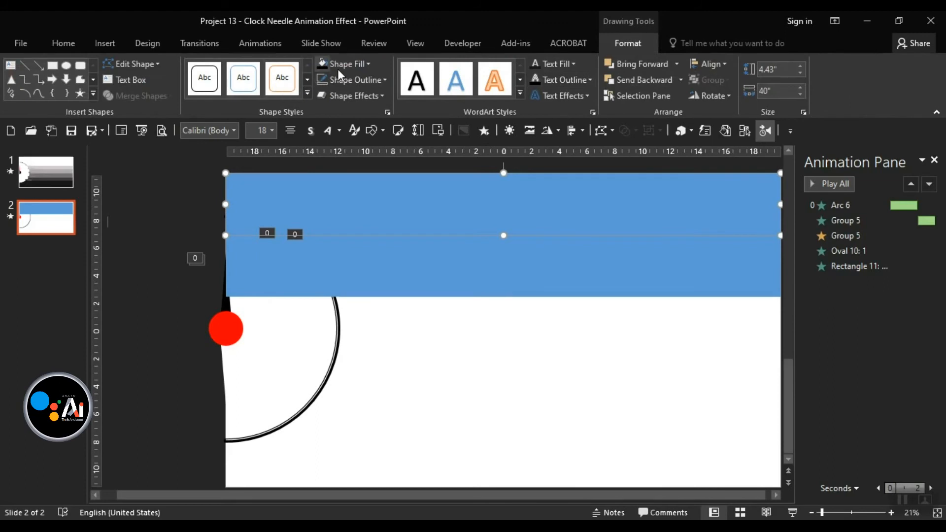
{"action": "left_click", "coordinate": [345, 65]}
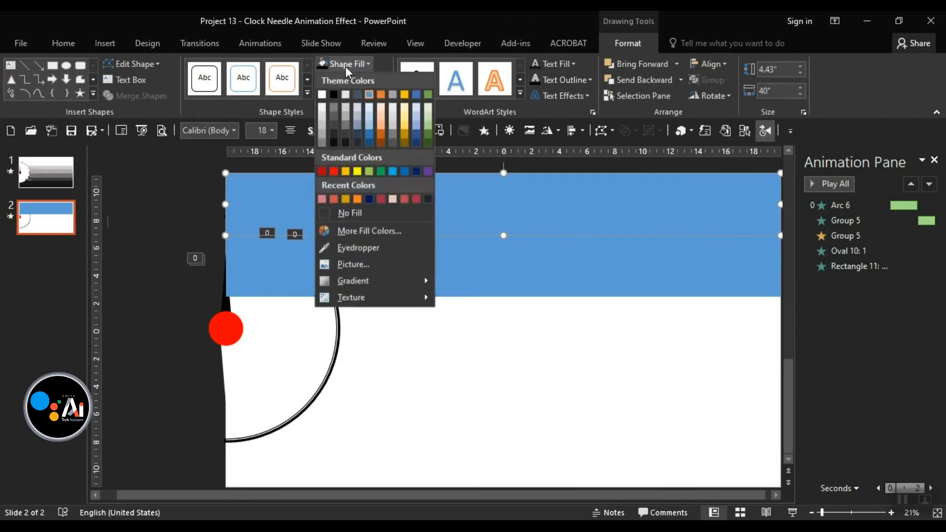
{"action": "left_click", "coordinate": [344, 108]}
Fill the lower band with a darker grey.
{"action": "left_click", "coordinate": [401, 276]}
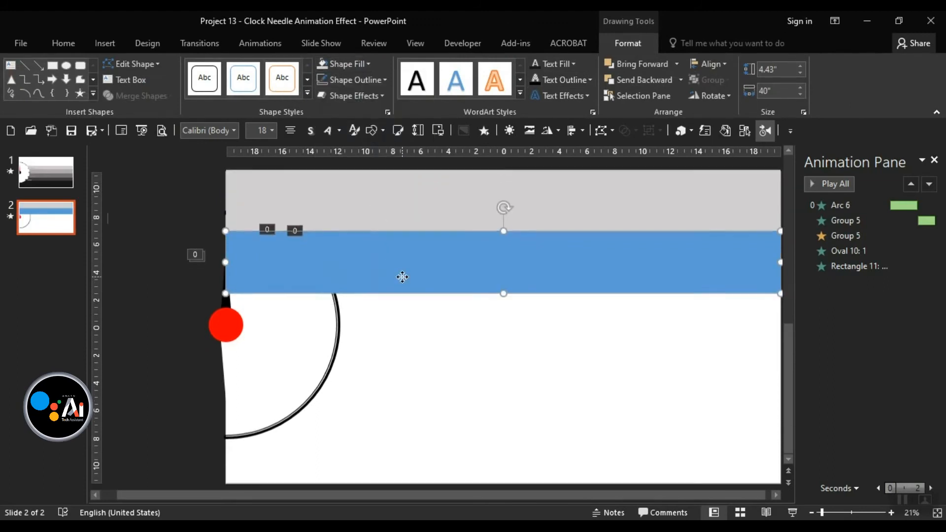
{"action": "left_click", "coordinate": [346, 65]}
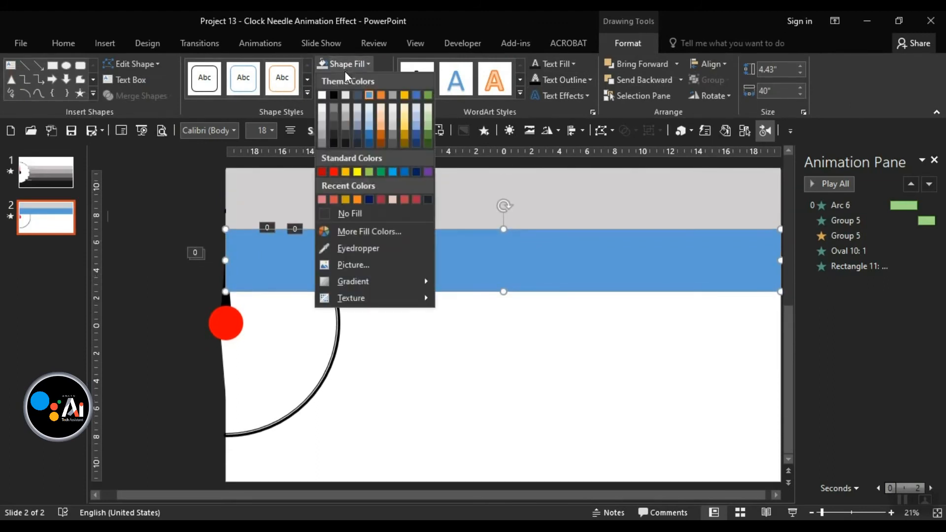
{"action": "left_click", "coordinate": [344, 126]}
{"action": "left_click", "coordinate": [438, 385]}
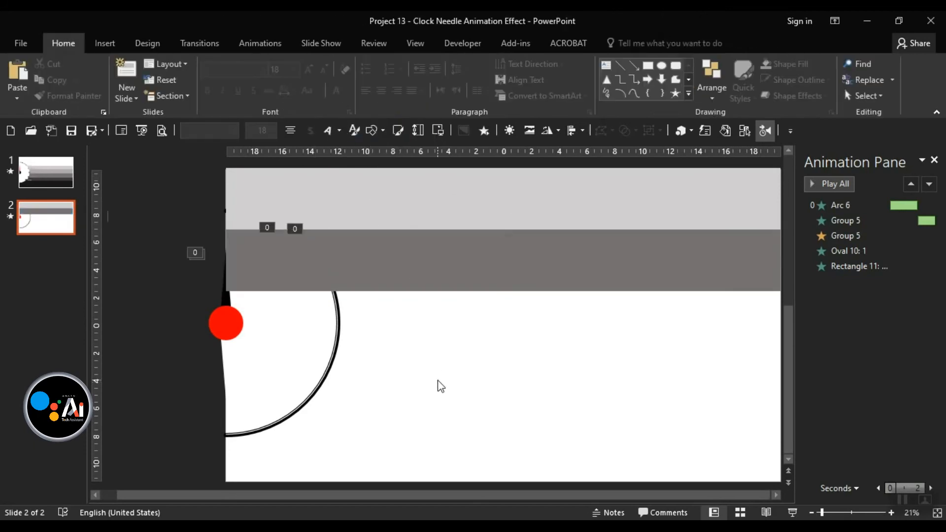
{"action": "left_click", "coordinate": [373, 131]}
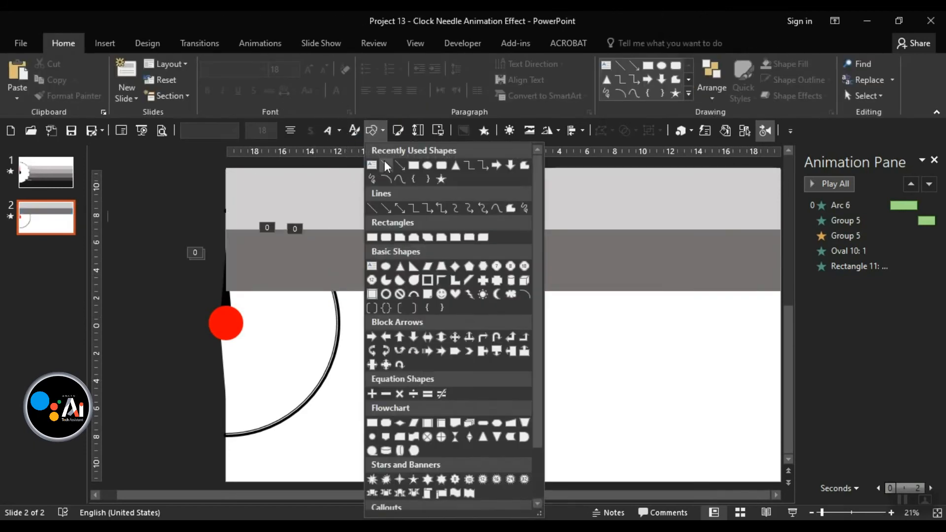
Draw a large oval and move it left over the clock arc.
{"action": "left_click", "coordinate": [428, 165]}
{"action": "left_click_drag", "start_coordinate": [150, 213], "coordinate": [303, 437]}
{"action": "left_click_drag", "start_coordinate": [291, 346], "coordinate": [212, 353]}
Send the grey bands to the back.
{"action": "left_click", "coordinate": [441, 203]}
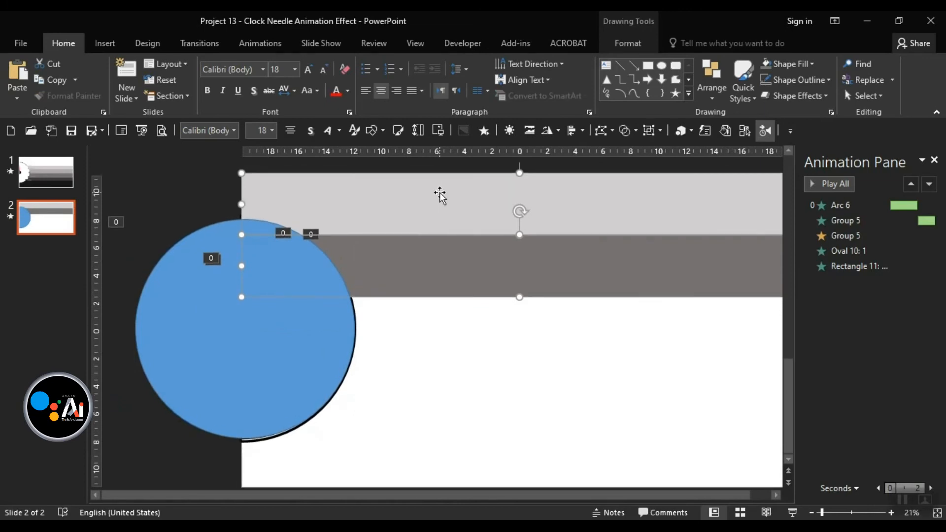
{"action": "right_click", "coordinate": [439, 192]}
{"action": "left_click", "coordinate": [487, 303]}
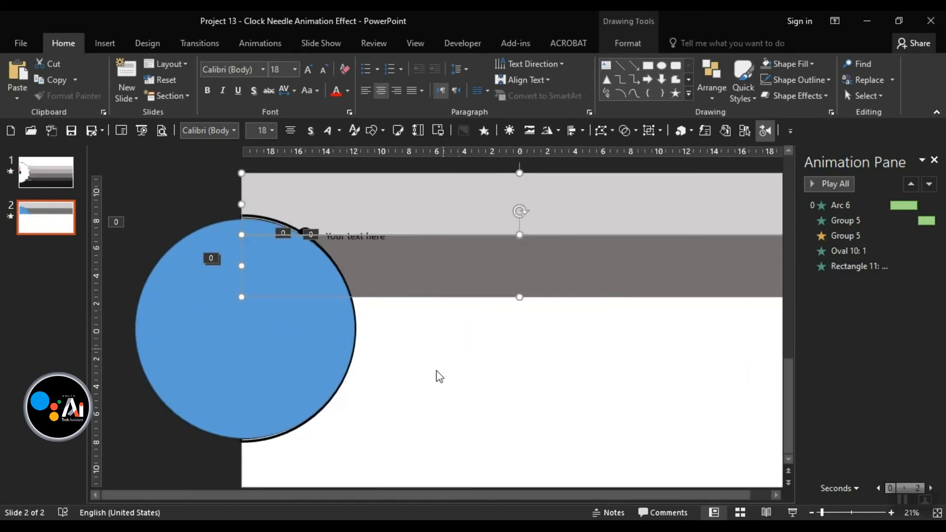
{"action": "left_click", "coordinate": [353, 396]}
Nudge and slightly stretch the blue circle to line it up with the arc.
{"action": "left_click", "coordinate": [231, 357]}
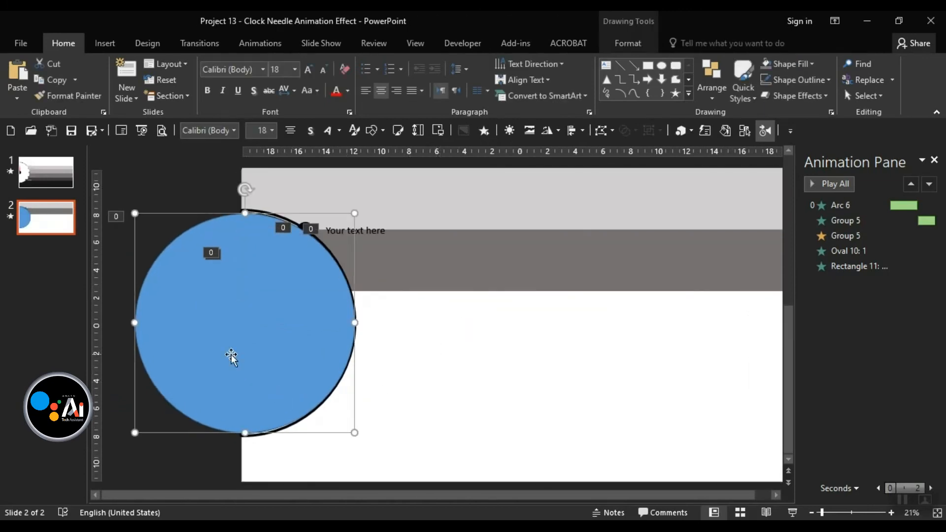
{"action": "key", "text": "ctrl+Left"}
{"action": "key", "text": "ctrl+Left"}
{"action": "key", "text": "ctrl+Left"}
{"action": "key", "text": "ctrl+Up"}
{"action": "key", "text": "ctrl+Left"}
{"action": "key", "text": "ctrl+Left"}
{"action": "key", "text": "ctrl+Left"}
{"action": "key", "text": "ctrl+Left"}
{"action": "key", "text": "ctrl+Left"}
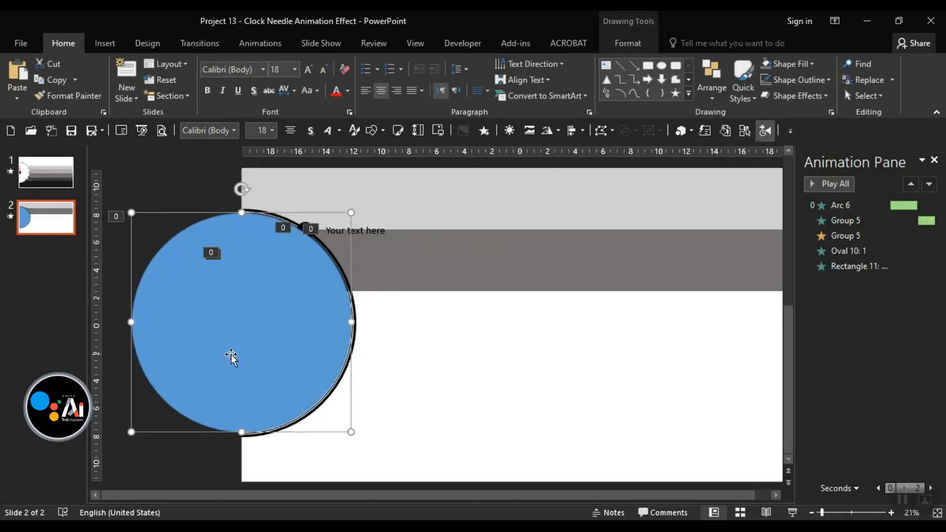
{"action": "key", "text": "ctrl+Right"}
{"action": "key", "text": "ctrl+Right"}
{"action": "key", "text": "ctrl+Right"}
{"action": "key", "text": "ctrl+Right"}
{"action": "key", "text": "ctrl+Right"}
{"action": "key", "text": "ctrl+Right"}
{"action": "key", "text": "ctrl+Right"}
{"action": "key", "text": "ctrl+Right"}
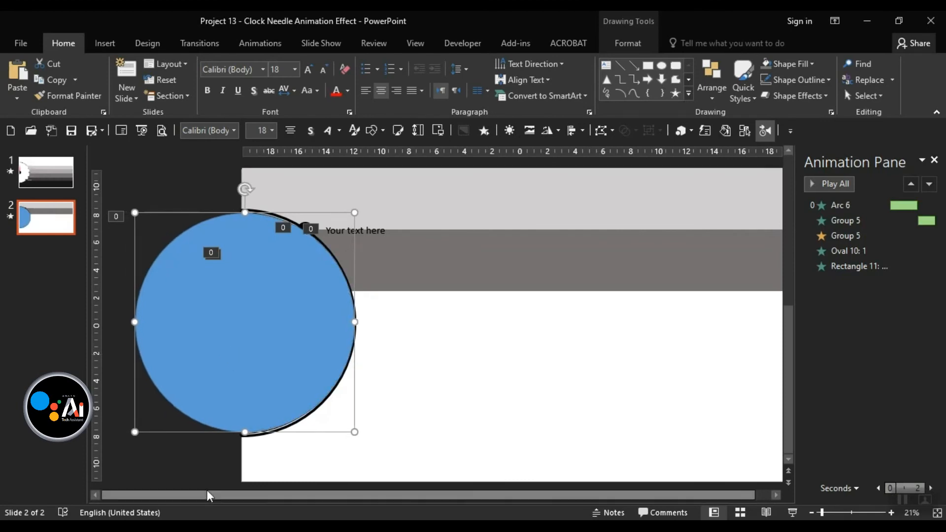
{"action": "left_click_drag", "start_coordinate": [244, 433], "coordinate": [229, 436]}
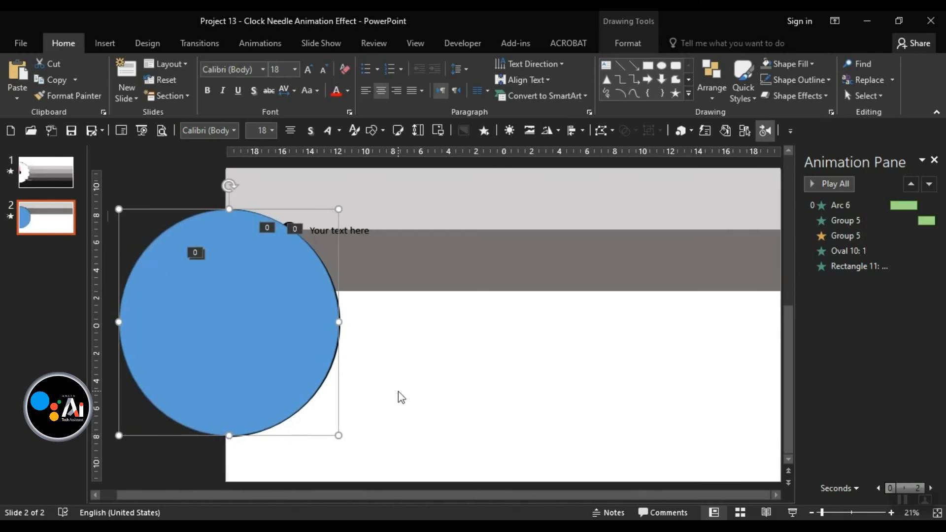
{"action": "key", "text": "Right"}
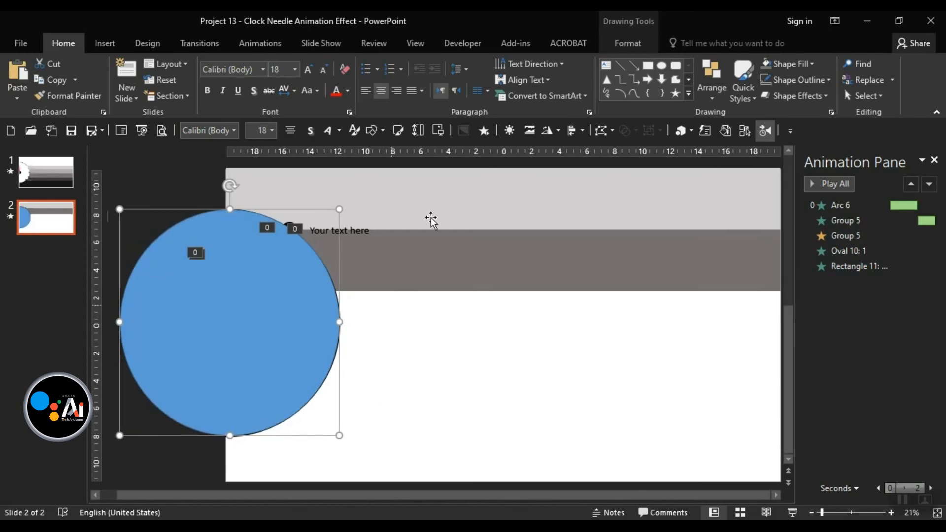
Select both grey bands together with the blue circle.
{"action": "left_click", "coordinate": [627, 44]}
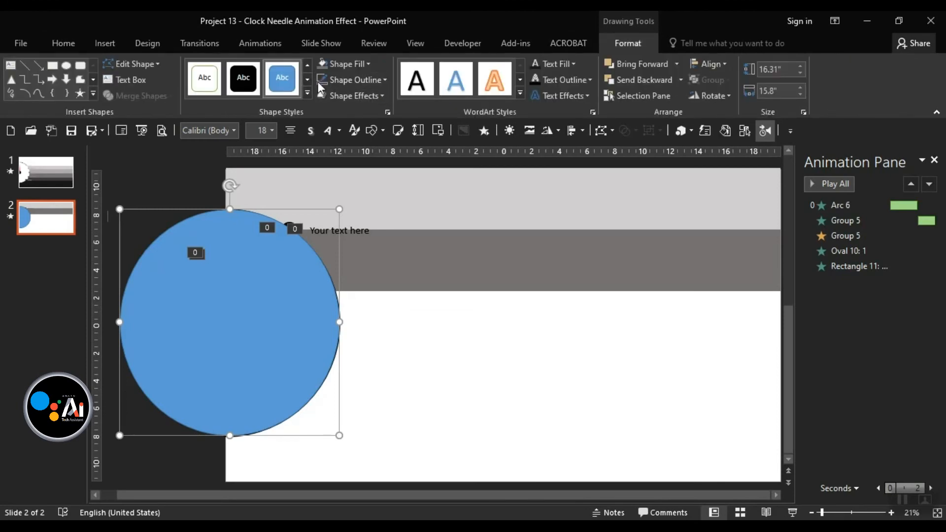
{"action": "left_click", "coordinate": [439, 276]}
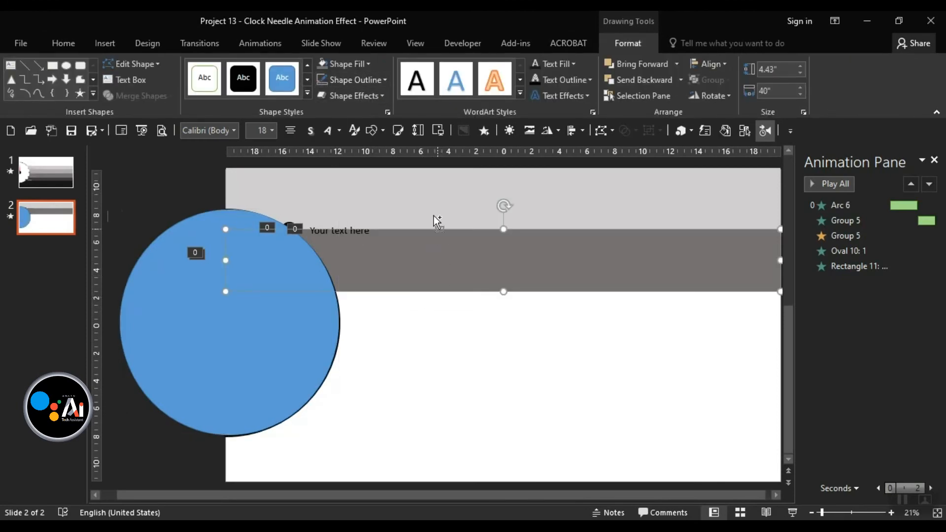
{"action": "left_click", "coordinate": [433, 200], "text": "shift"}
{"action": "left_click", "coordinate": [241, 359], "text": "shift"}
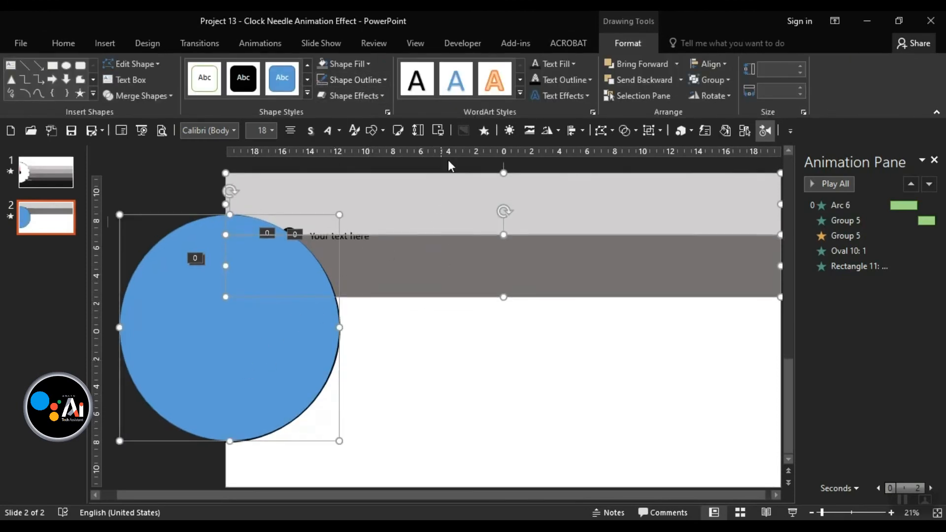
Fragment the grey bands and the circle with Merge Shapes.
{"action": "left_click", "coordinate": [624, 132]}
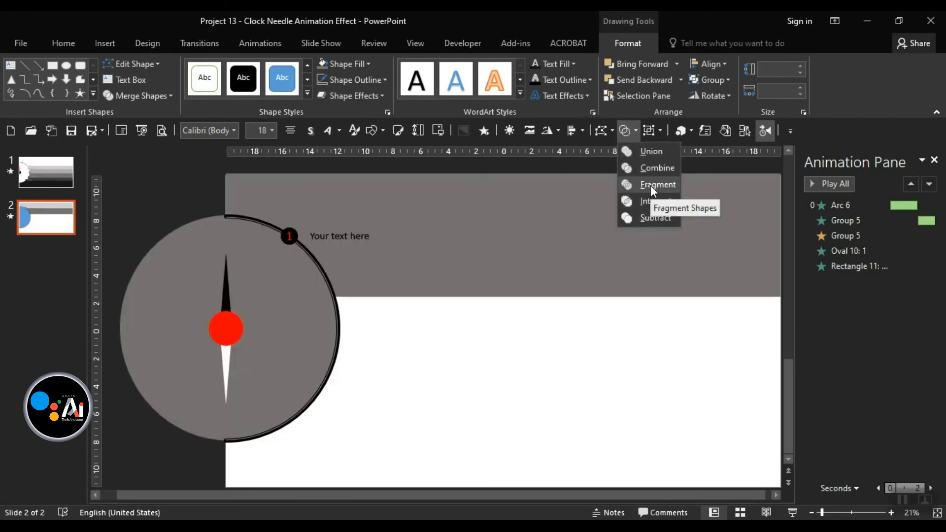
{"action": "left_click", "coordinate": [651, 185]}
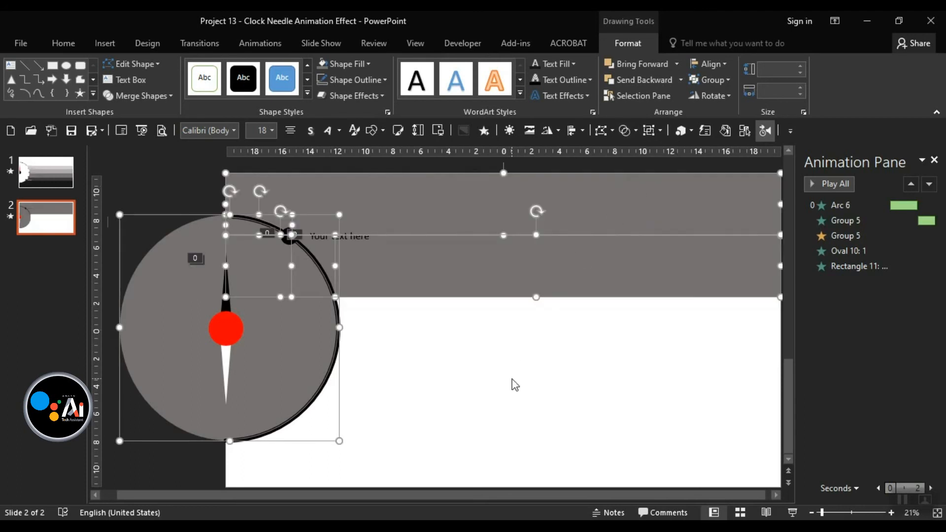
{"action": "key", "text": "Escape"}
Delete the two grey circle fragments and the small leftover piece at the top.
{"action": "left_click", "coordinate": [169, 383]}
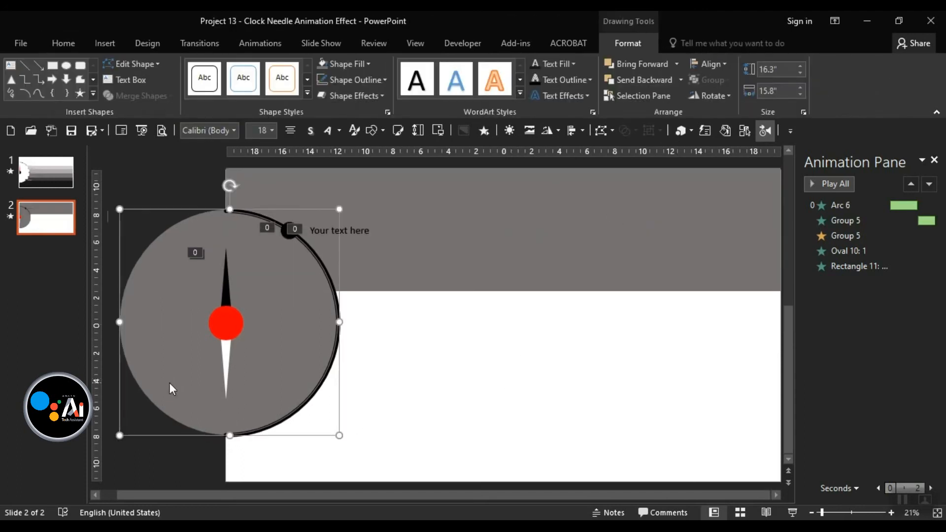
{"action": "key", "text": "Delete"}
{"action": "left_click", "coordinate": [251, 294]}
{"action": "key", "text": "Delete"}
{"action": "left_click", "coordinate": [259, 219]}
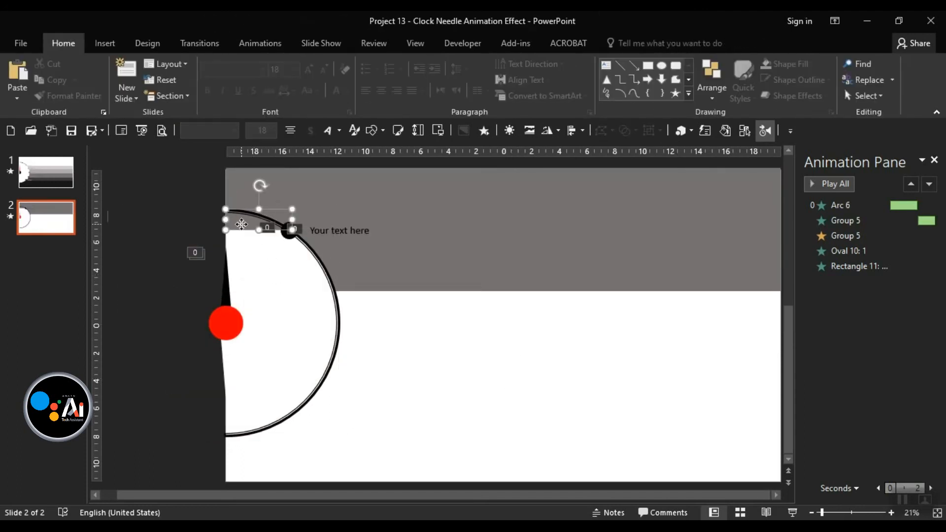
{"action": "key", "text": "Delete"}
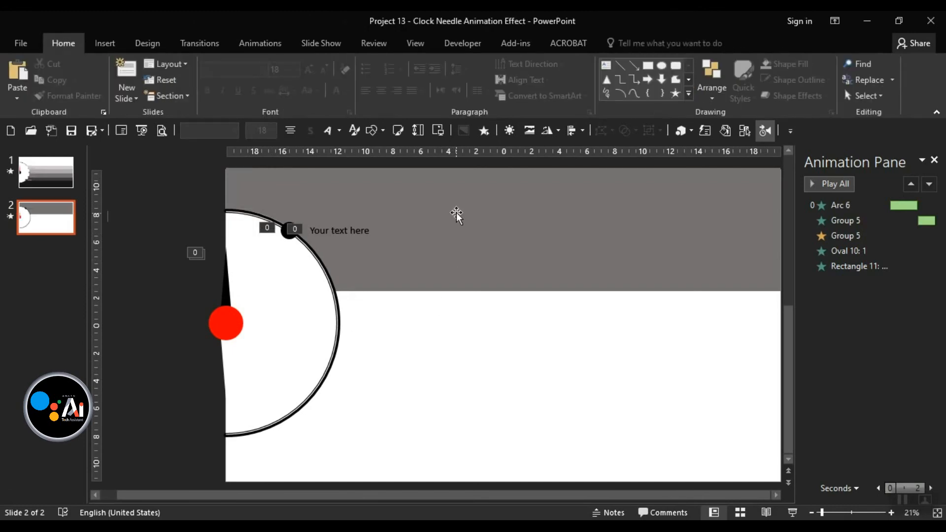
Give the taller top band a lighter grey fill.
{"action": "left_click", "coordinate": [475, 270]}
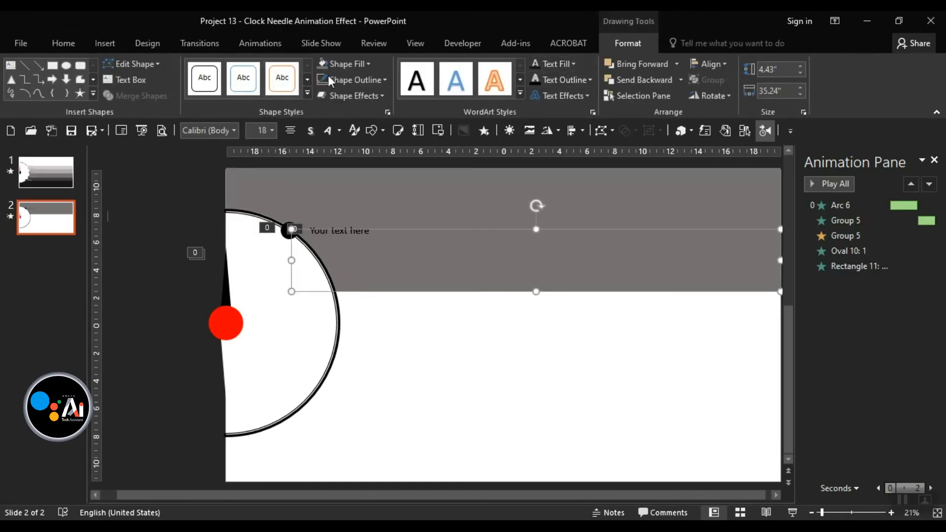
{"action": "left_click", "coordinate": [347, 67]}
{"action": "left_click", "coordinate": [347, 66]}
{"action": "left_click", "coordinate": [376, 185]}
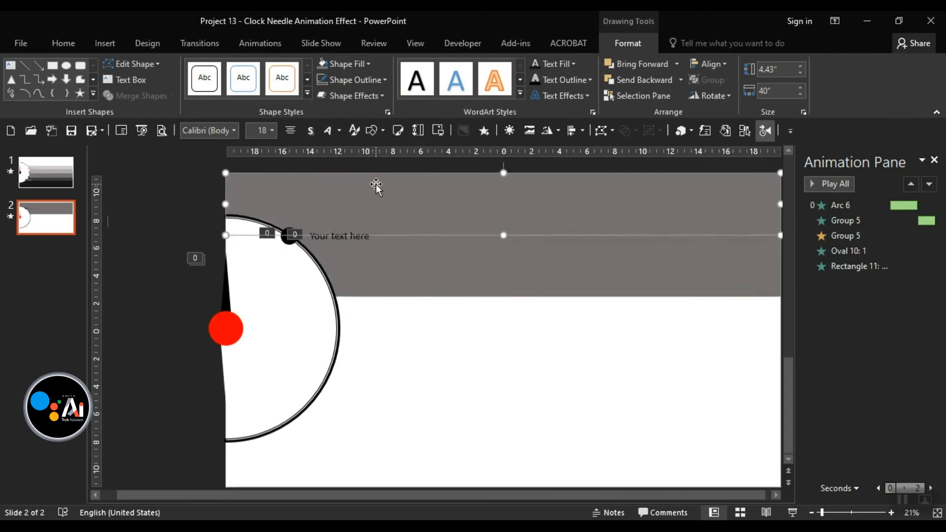
{"action": "left_click", "coordinate": [345, 64]}
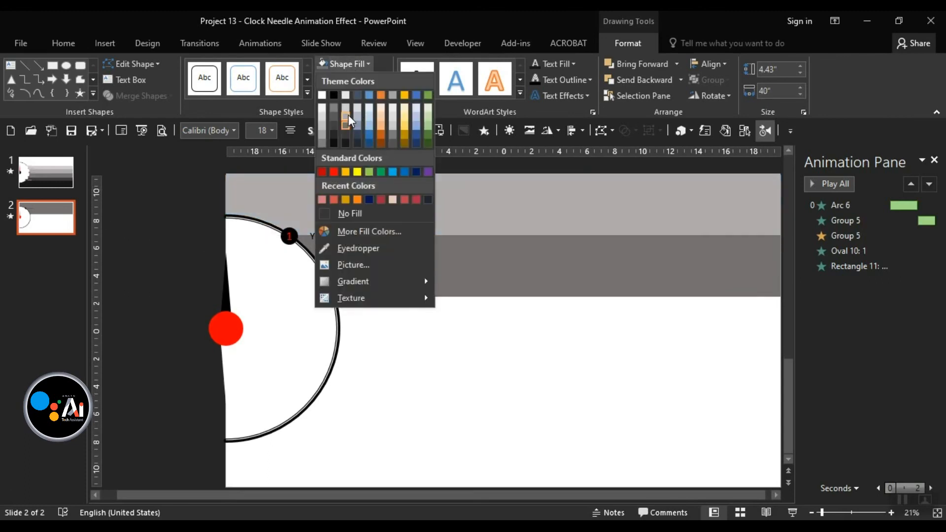
{"action": "left_click", "coordinate": [348, 121]}
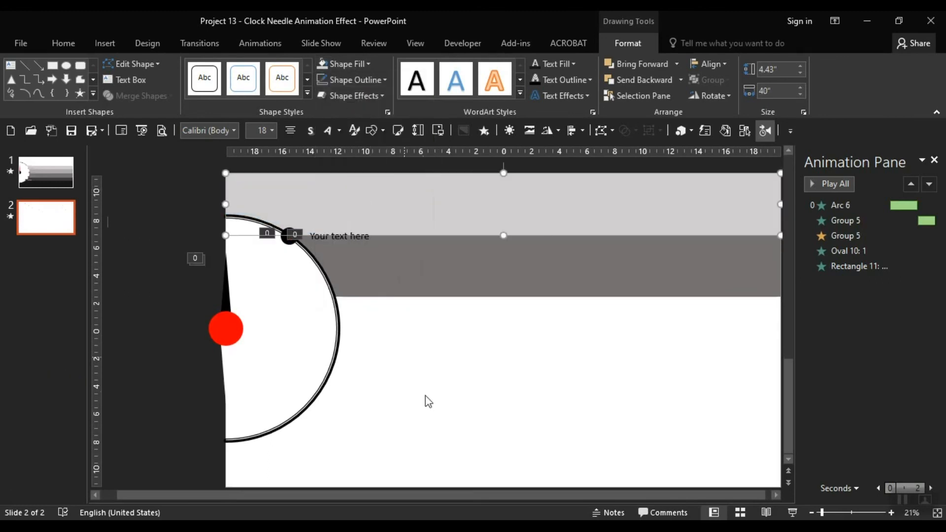
{"action": "left_click", "coordinate": [426, 403]}
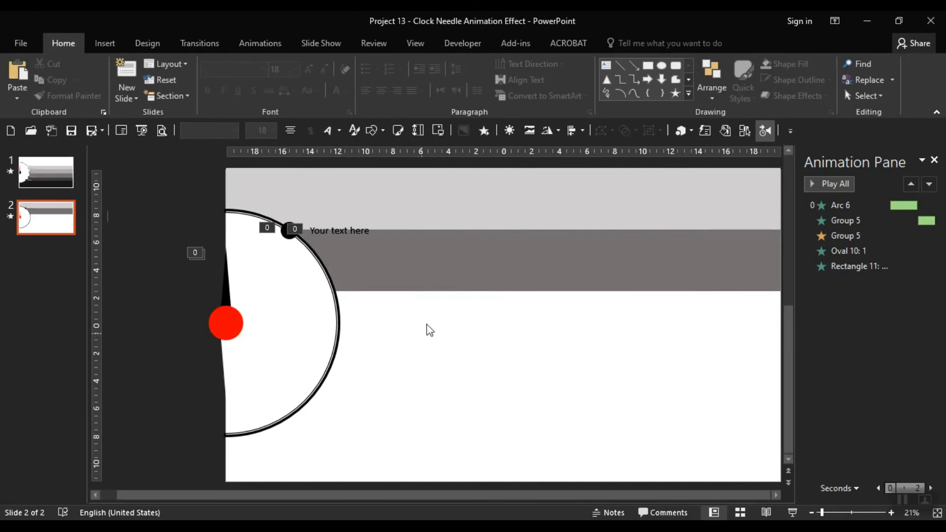
{"action": "left_click", "coordinate": [470, 194]}
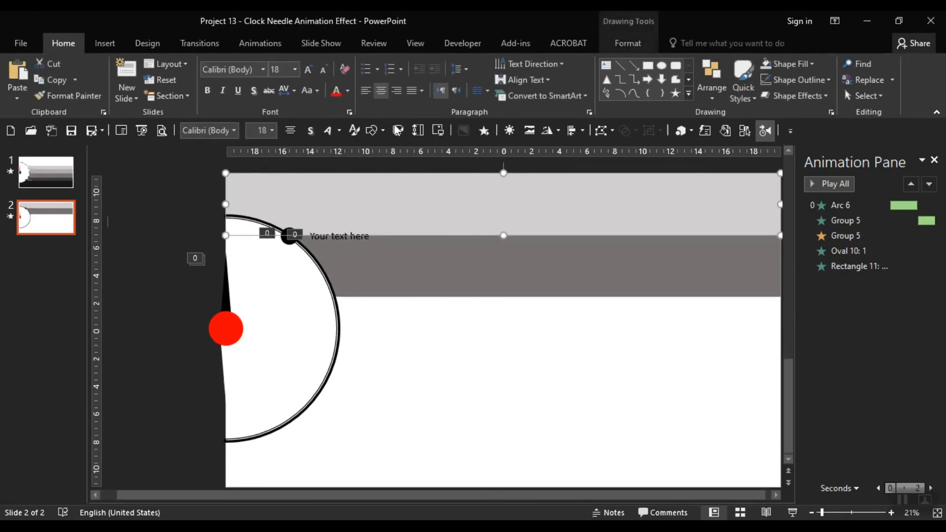
{"action": "left_click", "coordinate": [261, 43]}
Apply a Float In entrance with Float Down direction to the top band.
{"action": "left_click", "coordinate": [300, 73]}
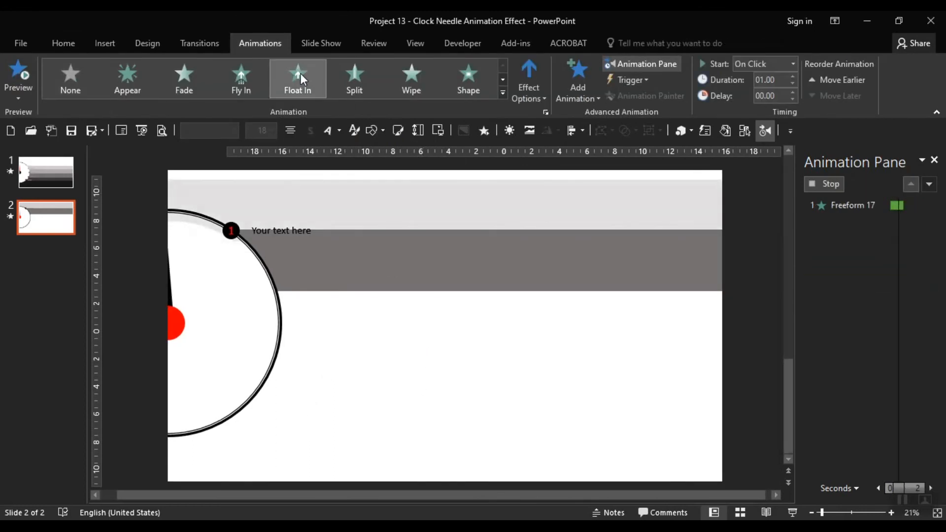
{"action": "left_click", "coordinate": [535, 81]}
{"action": "left_click", "coordinate": [543, 170]}
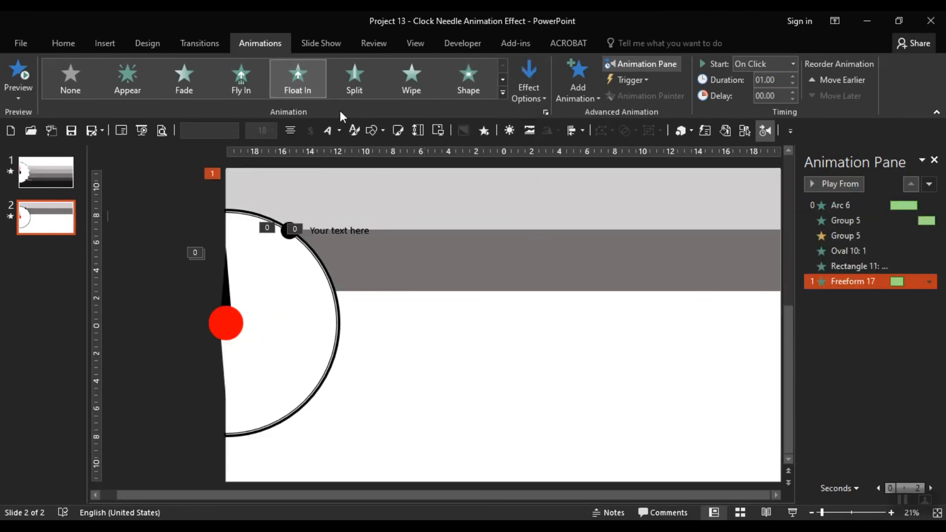
{"action": "left_click", "coordinate": [522, 76]}
{"action": "left_click", "coordinate": [530, 73]}
Apply Float In with Float Down direction to the dark grey band.
{"action": "left_click", "coordinate": [491, 245]}
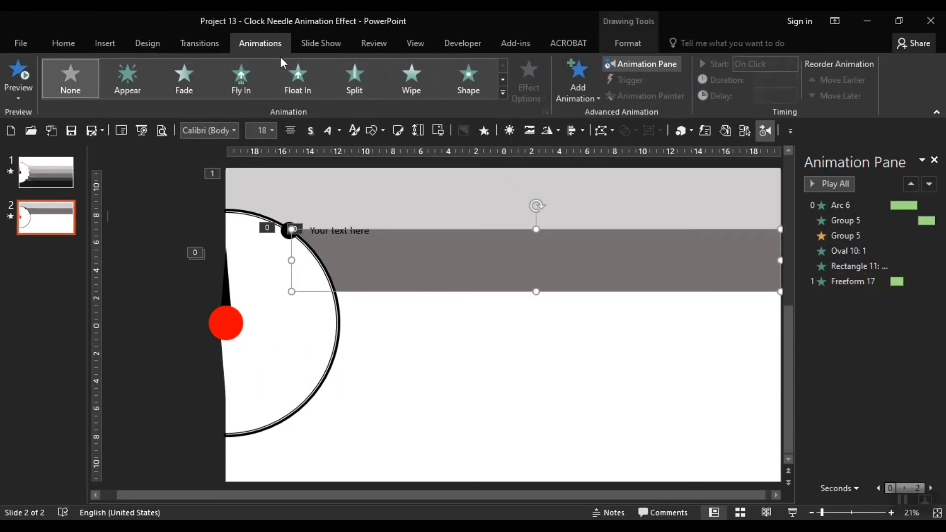
{"action": "left_click", "coordinate": [295, 76]}
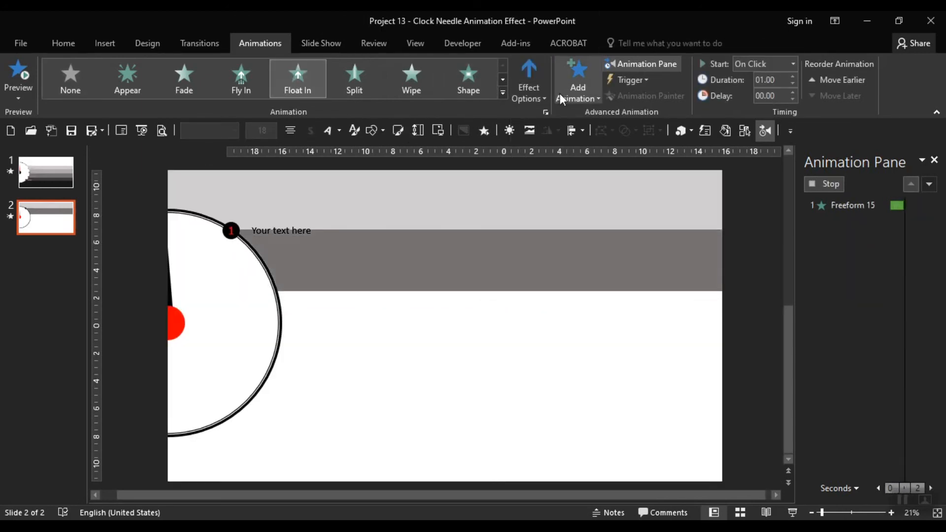
{"action": "left_click", "coordinate": [526, 74]}
{"action": "left_click", "coordinate": [542, 171]}
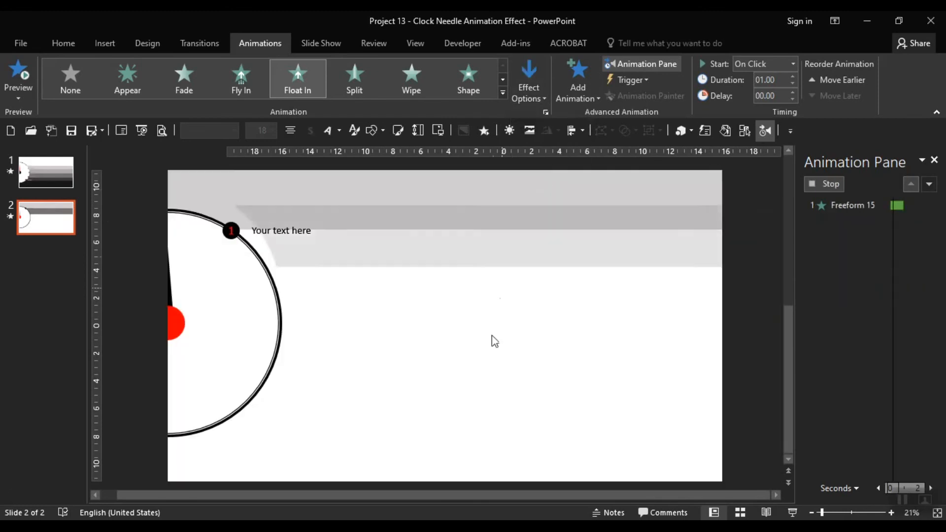
{"action": "scroll", "coordinate": [466, 364], "scroll_direction": "down", "scroll_amount": 2, "text": "ctrl"}
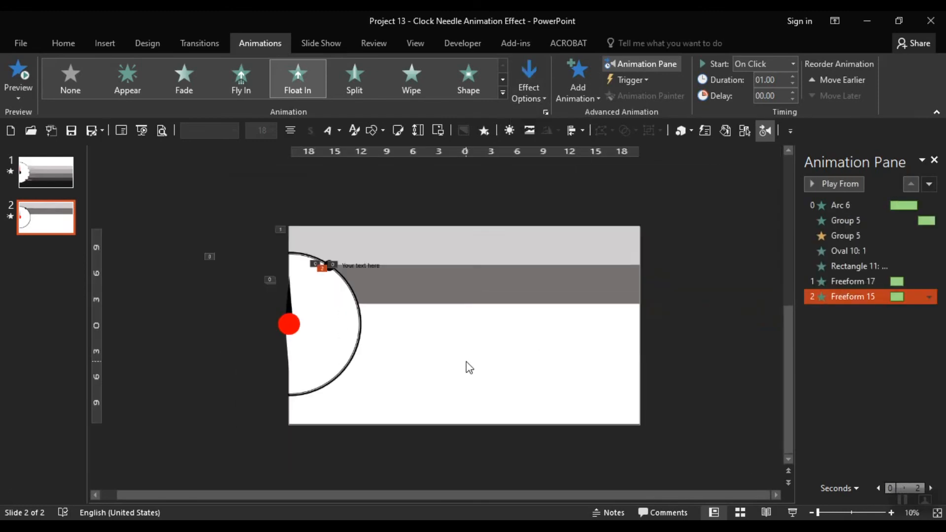
Select the Freeform 15 and Freeform 17 effects in the Animation Pane.
{"action": "left_click", "coordinate": [679, 488]}
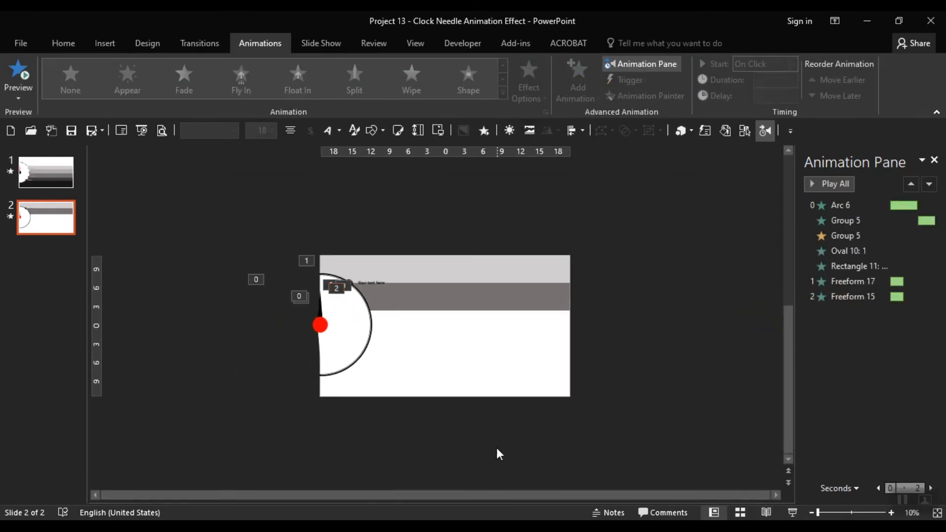
{"action": "scroll", "coordinate": [499, 453], "scroll_direction": "up", "scroll_amount": 2, "text": "ctrl"}
{"action": "left_click", "coordinate": [868, 296]}
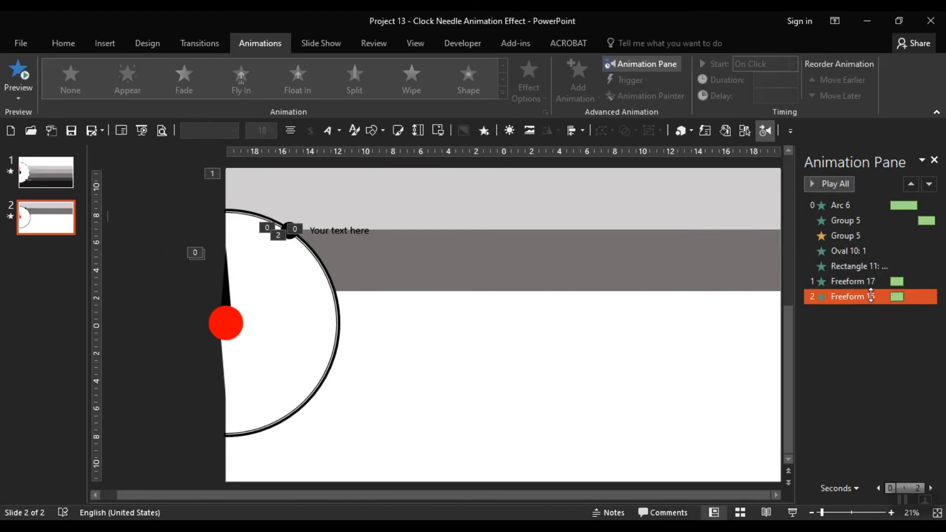
{"action": "left_click", "coordinate": [868, 280], "text": "shift"}
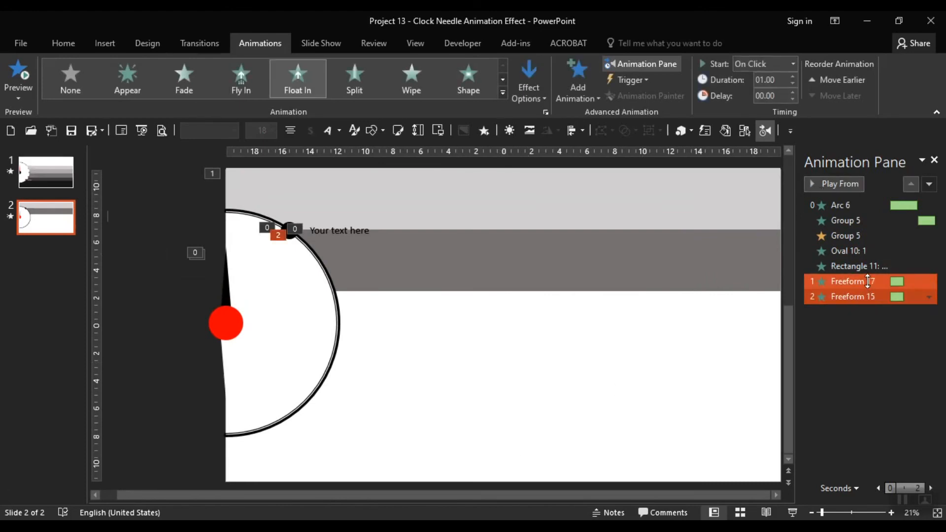
Set Rectangle 11, Oval 10, Group 5 and both Freeform effects to start After Previous.
{"action": "left_click", "coordinate": [867, 265], "text": "shift"}
{"action": "left_click", "coordinate": [860, 250], "text": "shift"}
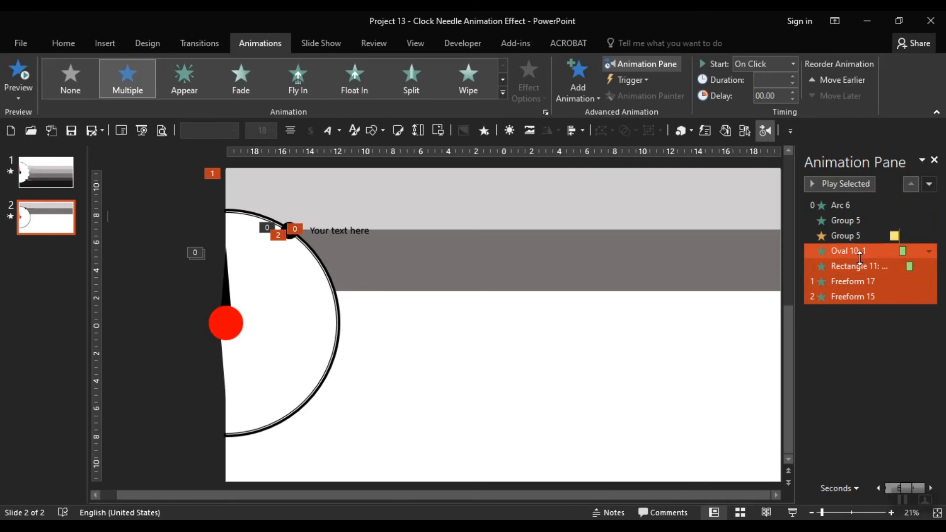
{"action": "left_click", "coordinate": [857, 235], "text": "shift"}
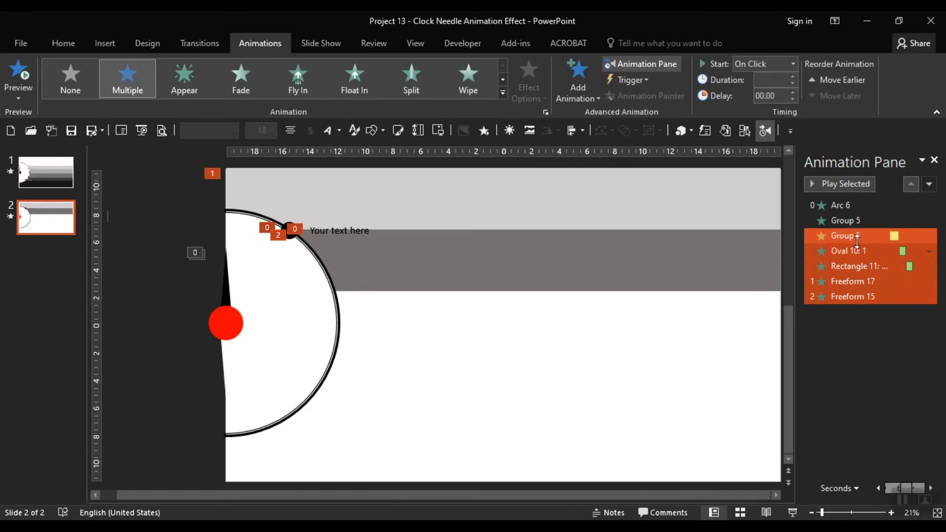
{"action": "left_click", "coordinate": [792, 64]}
{"action": "left_click", "coordinate": [786, 107]}
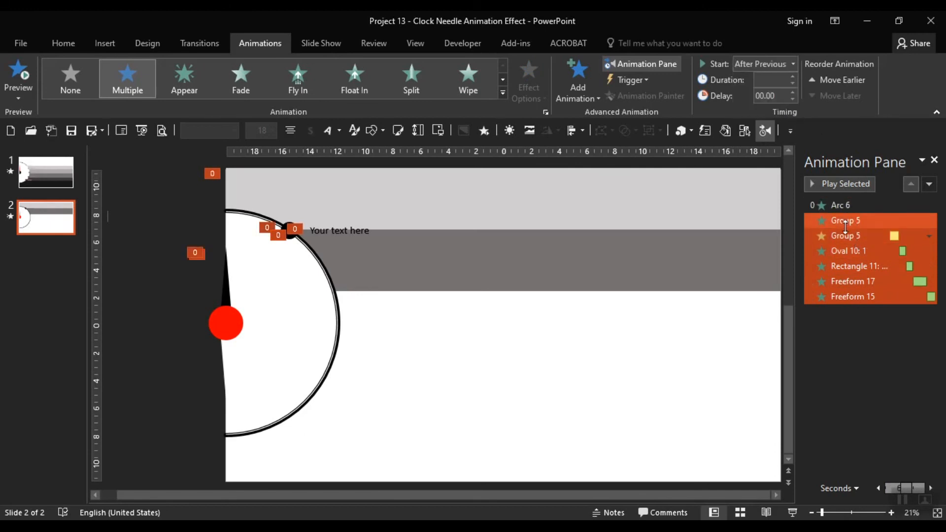
Review each effect's timing from Arc 6 to Freeform 15, then play the whole sequence.
{"action": "left_click", "coordinate": [843, 220]}
{"action": "left_click", "coordinate": [849, 207], "text": "shift"}
{"action": "left_click", "coordinate": [854, 251]}
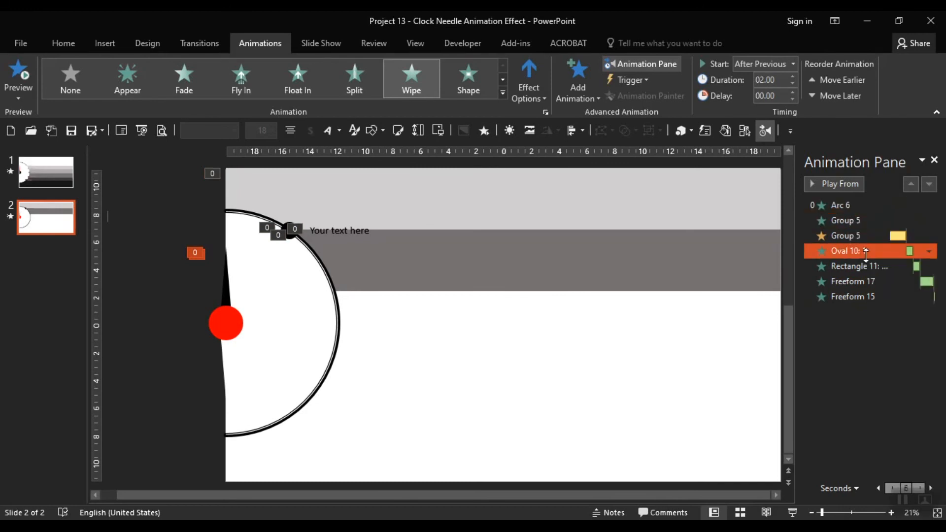
{"action": "left_click", "coordinate": [865, 266]}
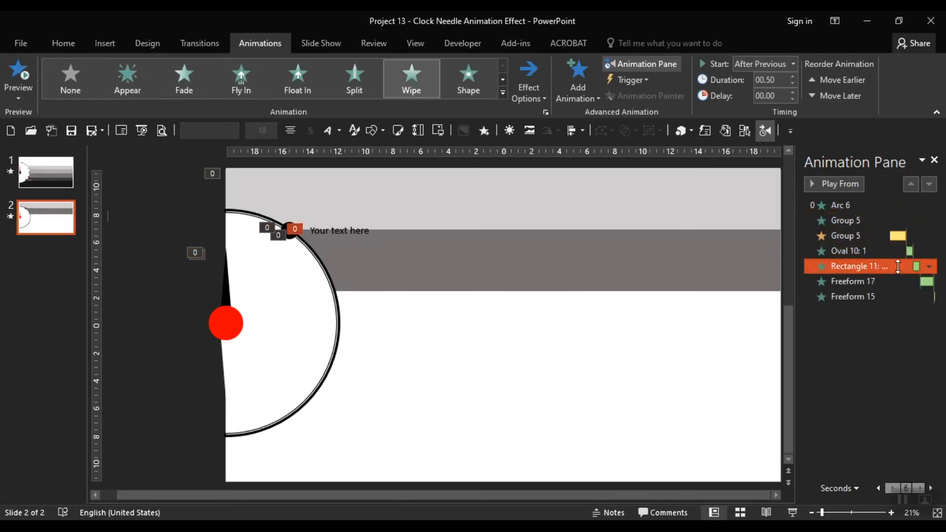
{"action": "left_click", "coordinate": [852, 281]}
{"action": "left_click", "coordinate": [851, 296]}
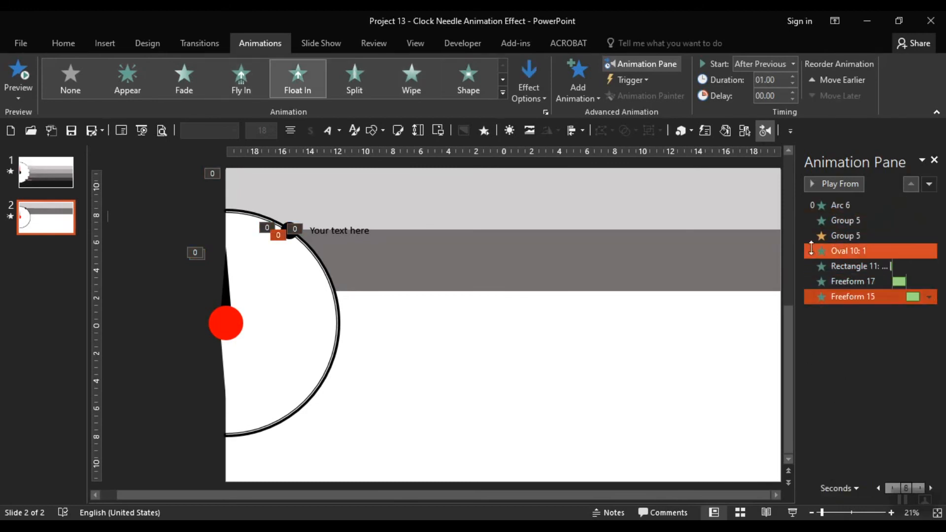
{"action": "left_click", "coordinate": [842, 205]}
{"action": "left_click", "coordinate": [507, 456]}
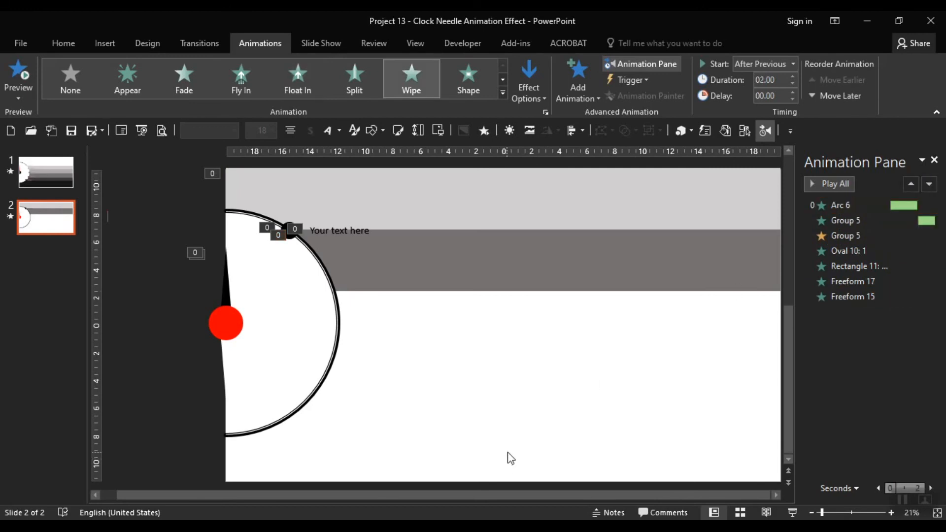
{"action": "left_click", "coordinate": [842, 185]}
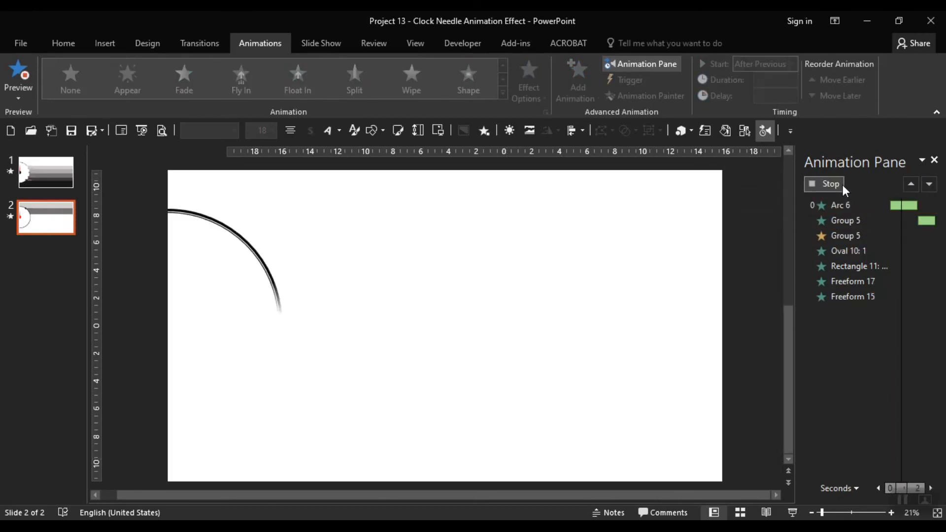